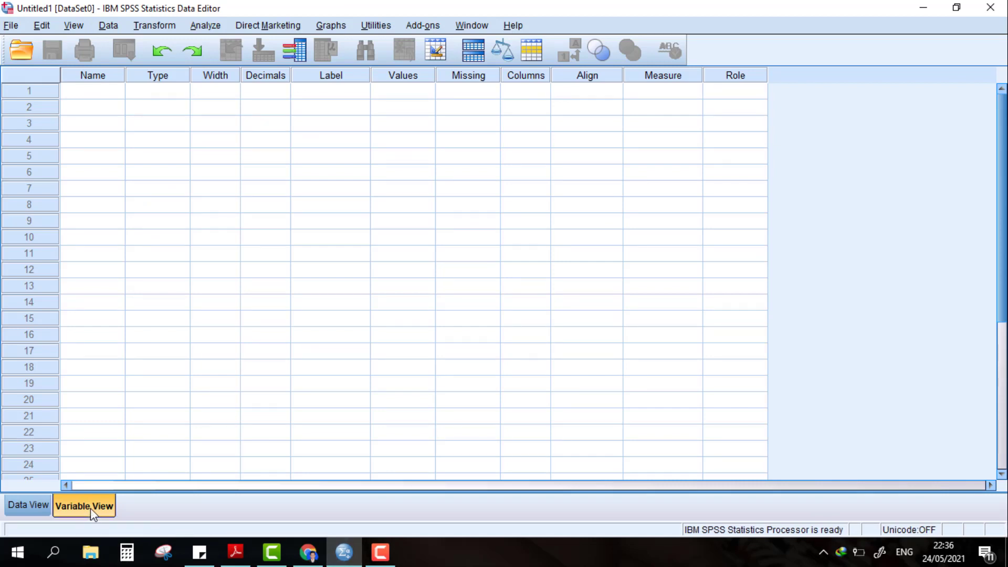
- Define four variables named X1, X2, Y and Z in the first four rows of the variable list
left_click(83, 91)
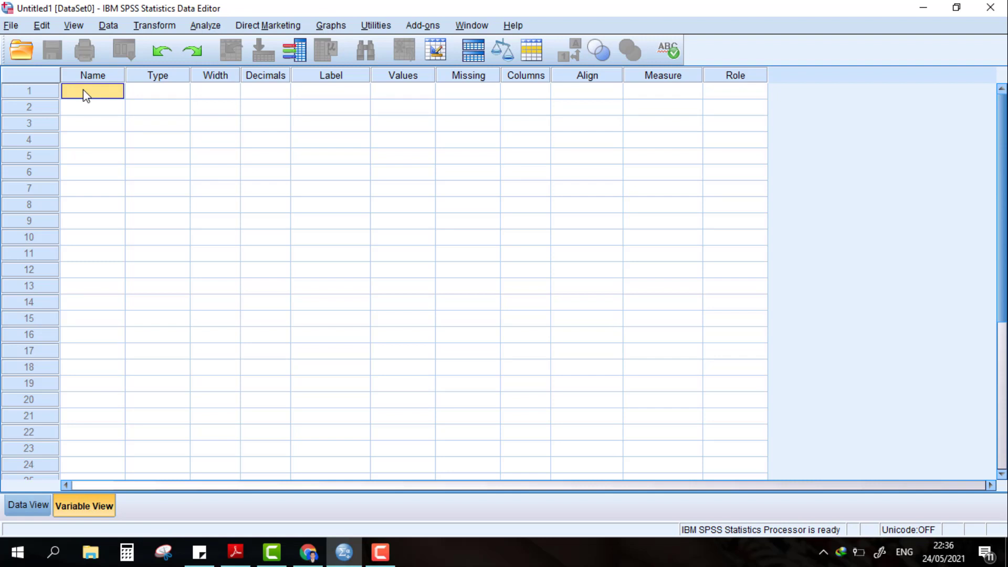
type("X1")
left_click(89, 114)
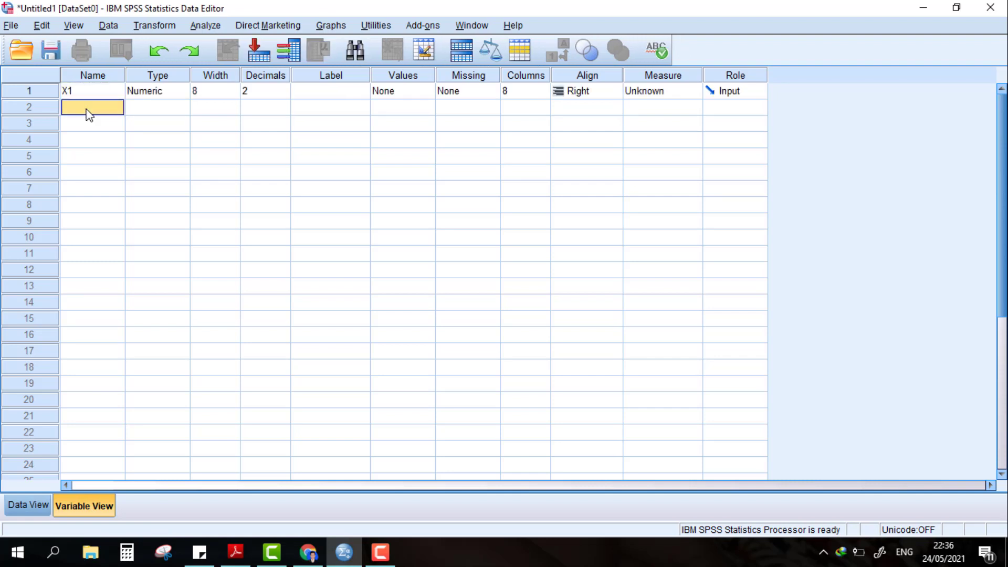
type("X@")
key("BackSpace")
type("2")
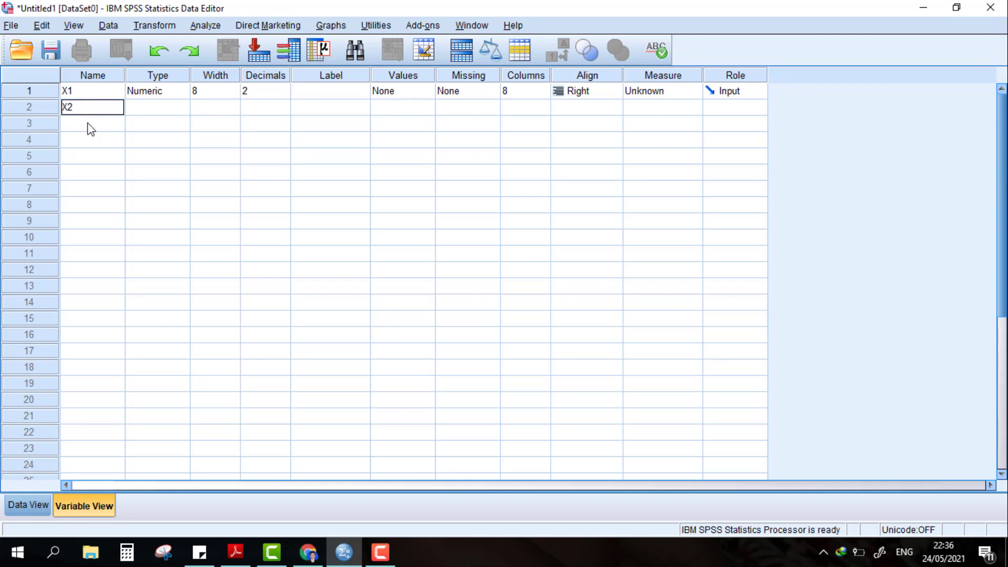
left_click(89, 125)
type("Y")
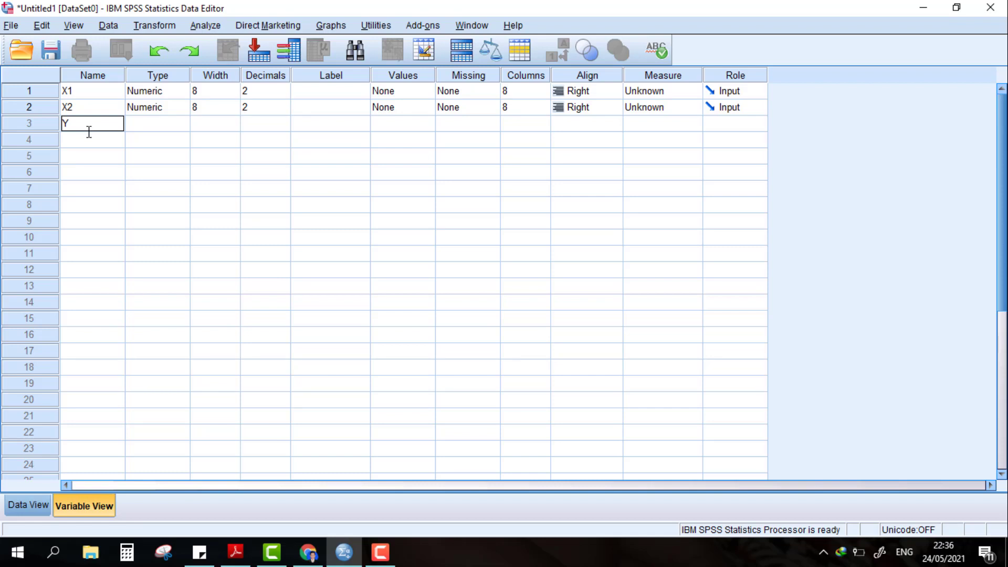
left_click(89, 142)
type("Z")
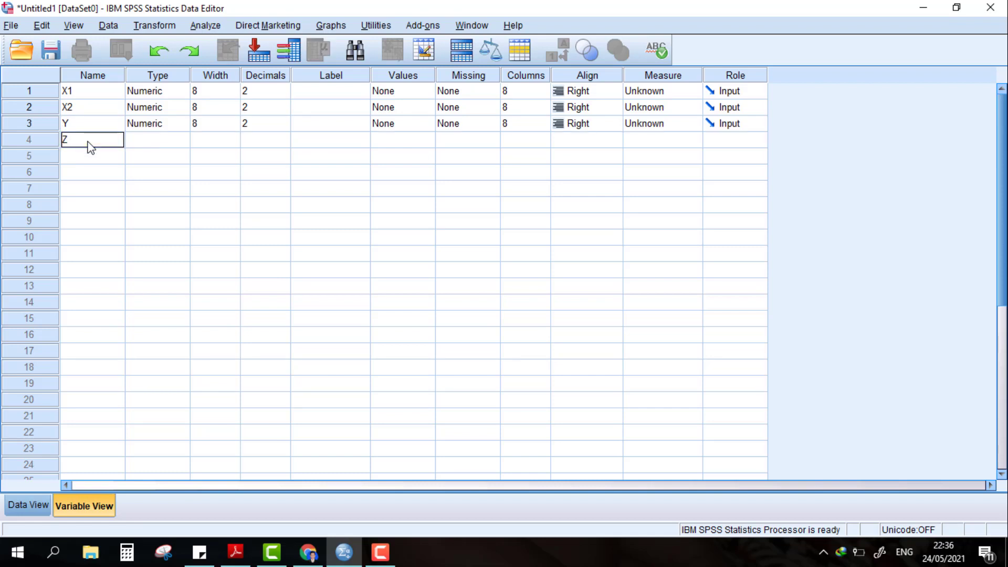
- Label X1 "Gaya Kepemimpinan", X2 "Lingkungann Kerja", Y "Motivasi" and Z "Kinerja Guru", and switch to the data view
left_click(312, 91)
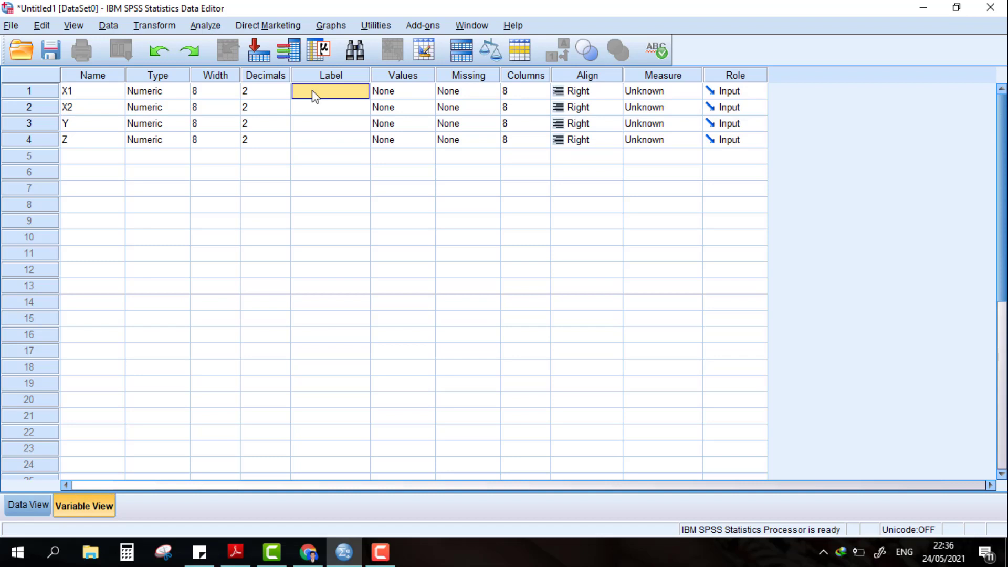
type("Gaya")
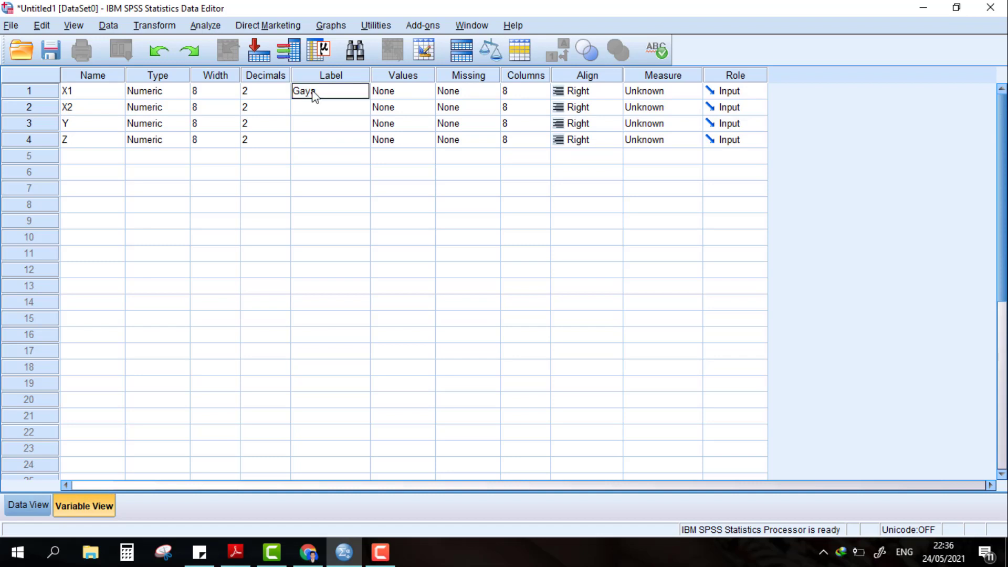
type(" Kepemimpinan")
left_click(323, 108)
type("Lin")
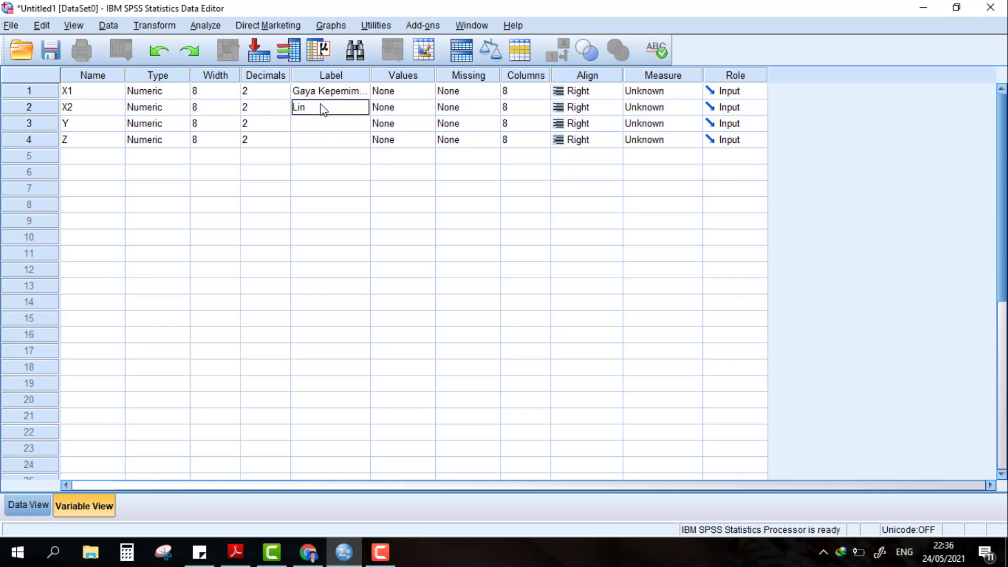
type("gkungann Kerja")
left_click(325, 125)
type("Motiva")
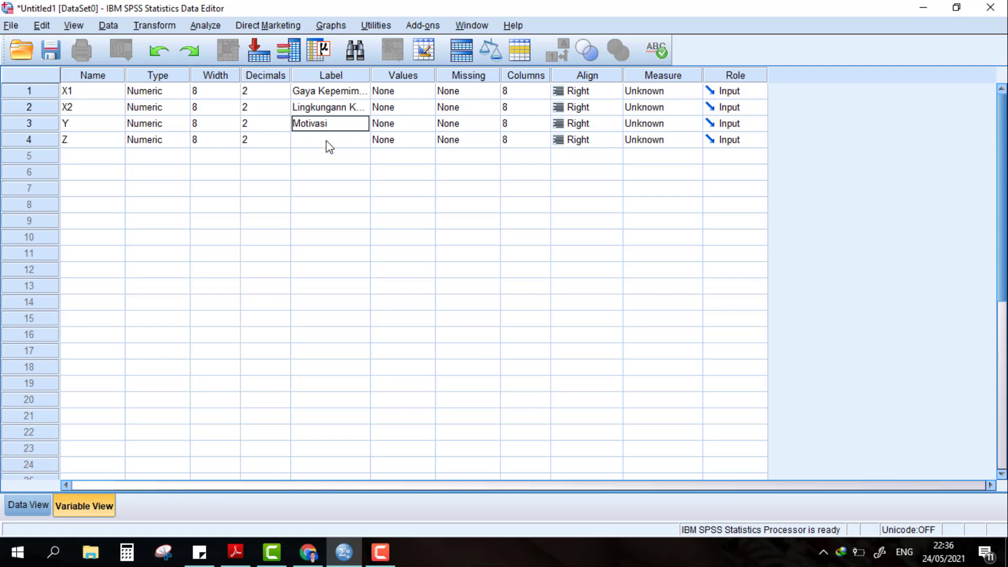
left_click(330, 143)
type("Kinerja")
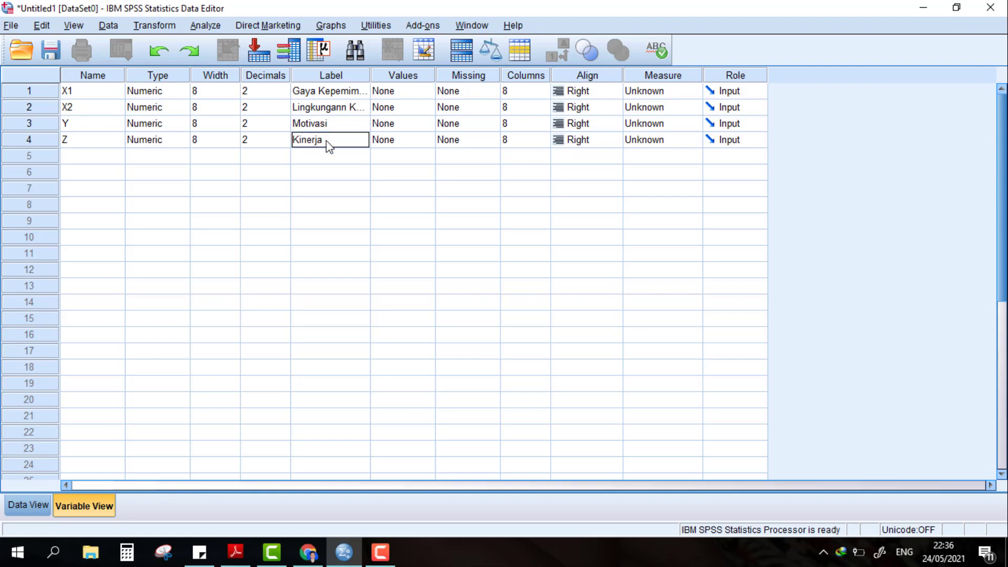
type(" Guru")
left_click(33, 507)
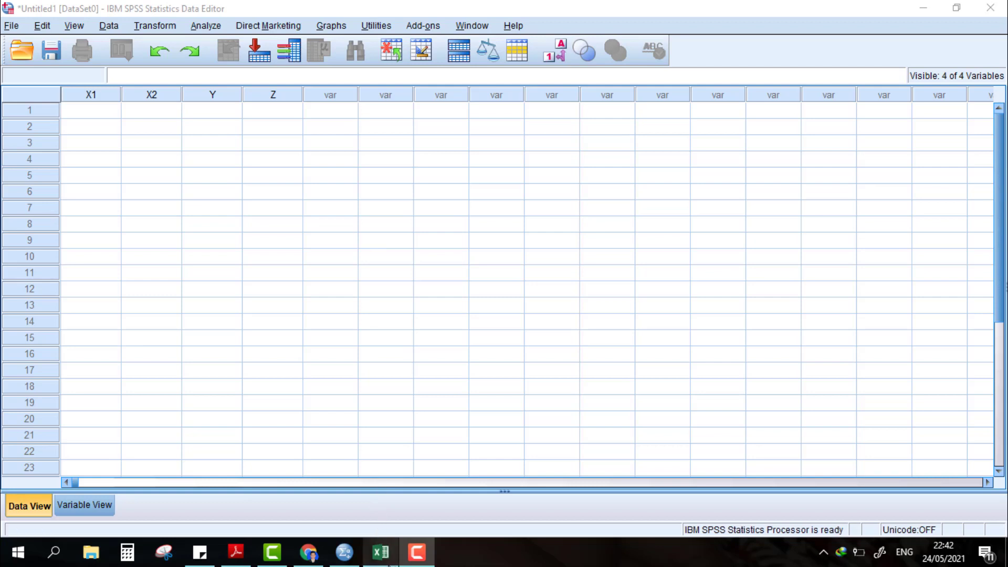
- Switch to Excel and copy the X1, X2, Y and Z values in B3:E117, without the headers and row numbers
left_click(382, 557)
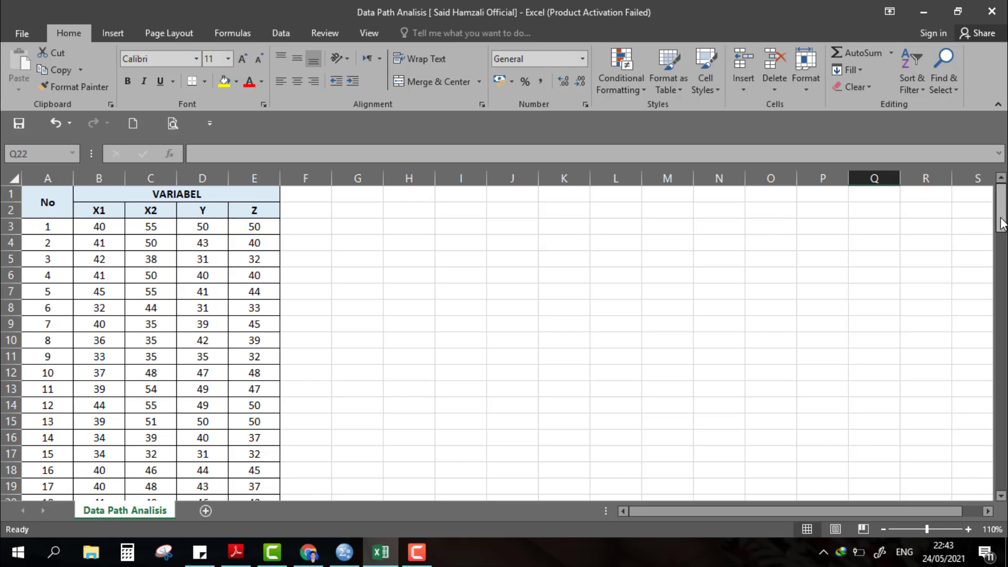
left_click_drag(1001, 223, 1001, 480)
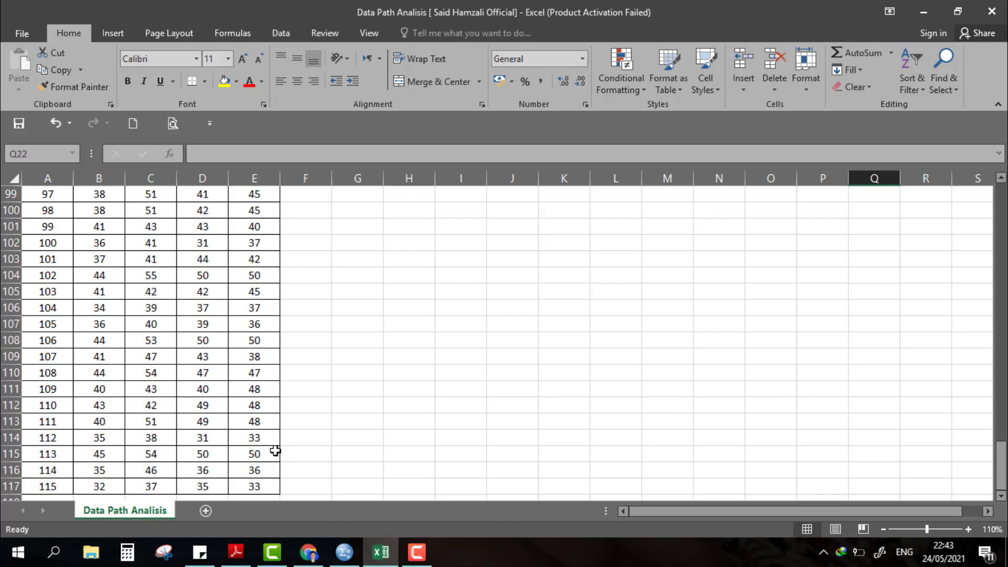
left_click_drag(1002, 456, 977, 178)
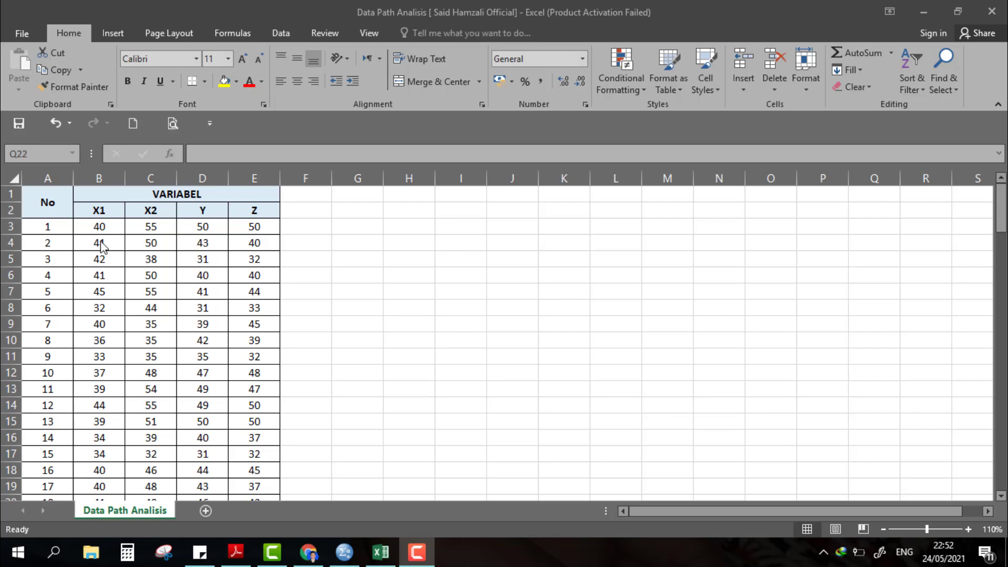
left_click_drag(94, 228, 242, 475)
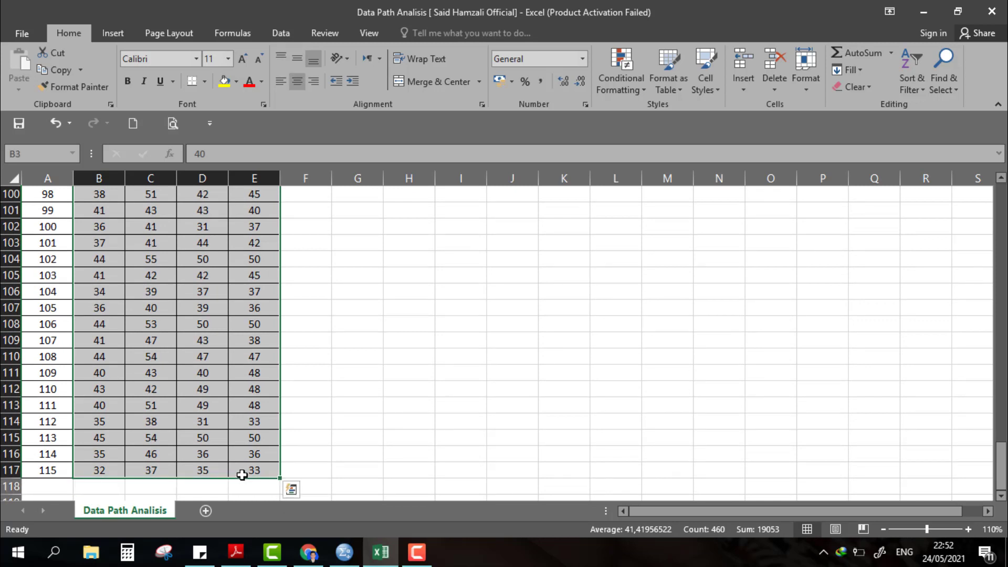
key("ctrl+c")
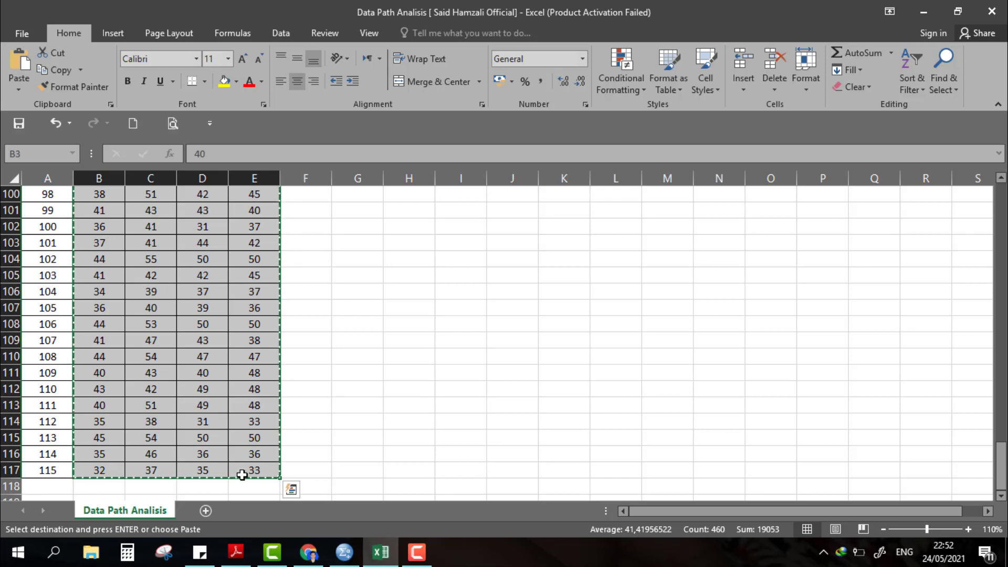
- Return to SPSS, paste the copied values starting at the first case of X1, and check the pasted rows through the last case
left_click(345, 562)
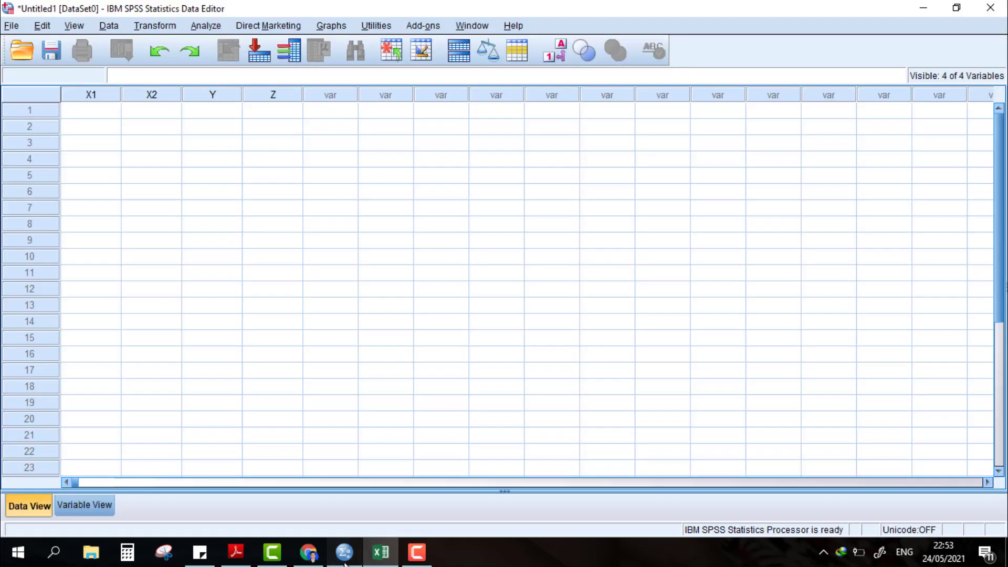
left_click(97, 116)
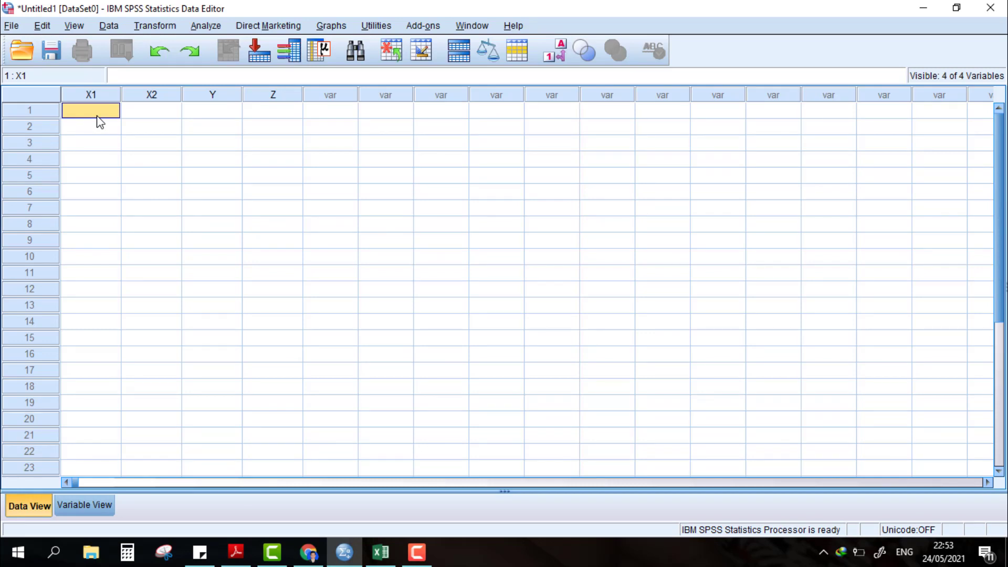
key("ctrl+v")
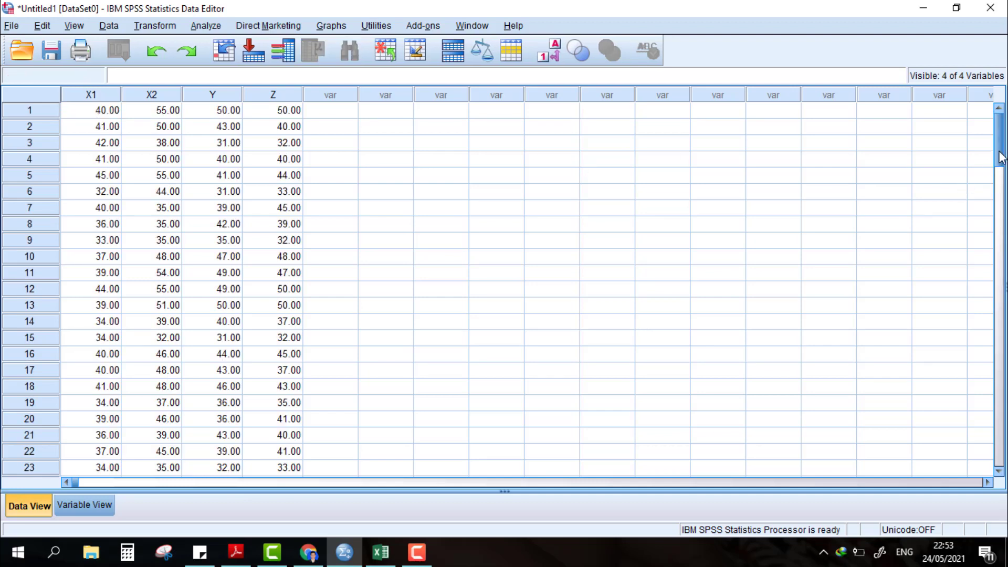
left_click_drag(1002, 158, 1003, 371)
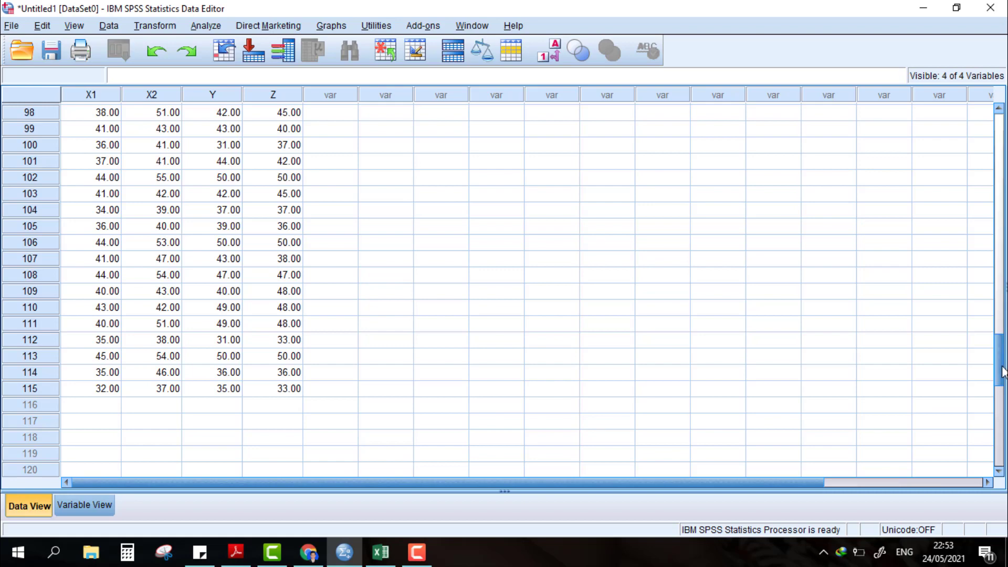
left_click_drag(1002, 372, 987, 149)
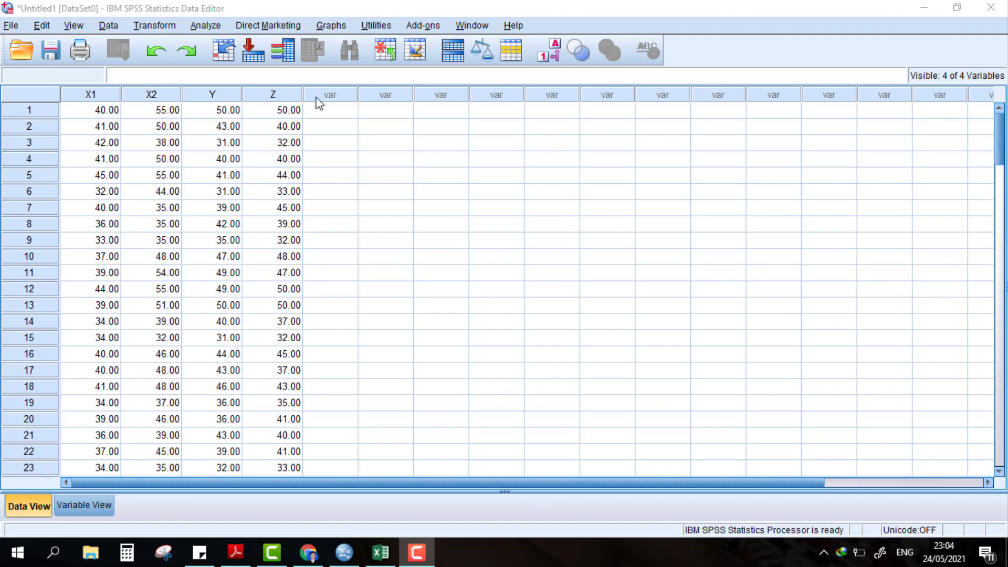
- Set up a linear regression with Gaya Kepemimpinan [X1] and Lingkungann Kerja [X2] as the independent variables
left_click(205, 26)
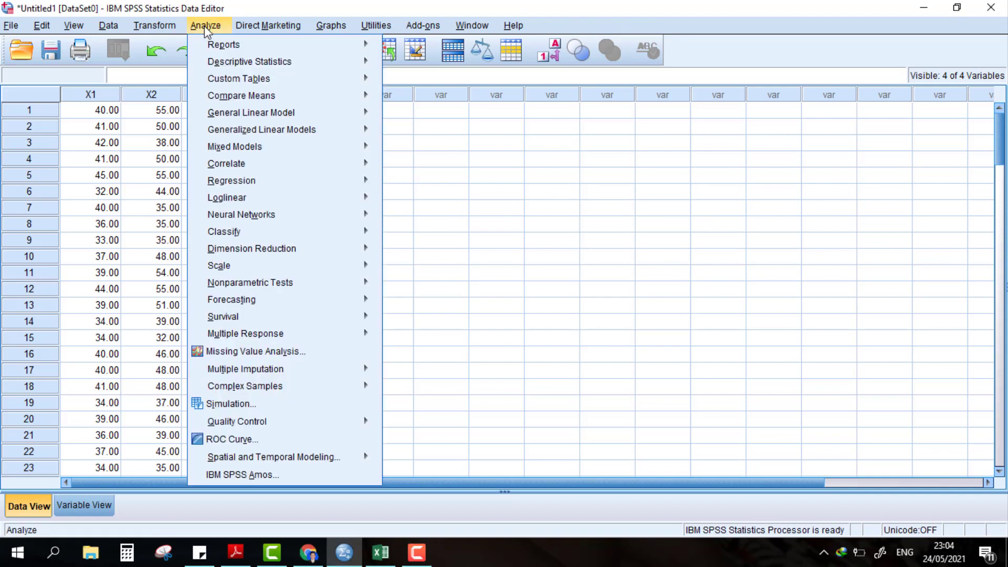
mouse_move(256, 180)
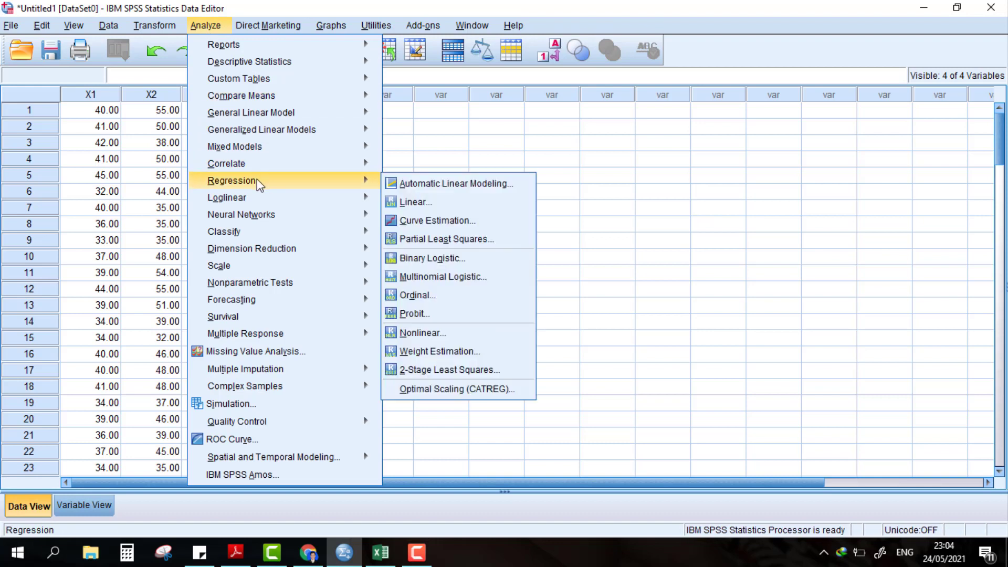
left_click(411, 202)
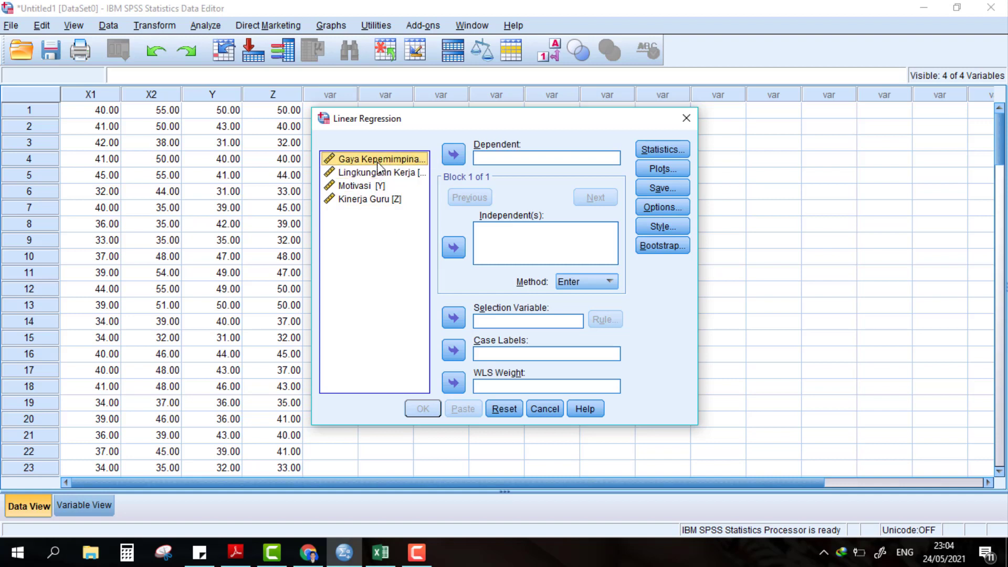
left_click(454, 249)
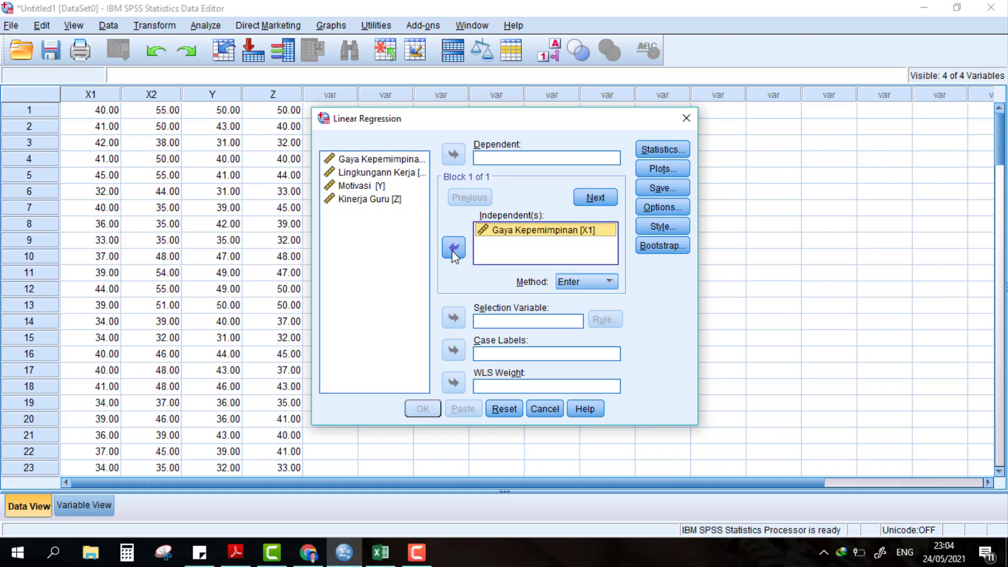
left_click(396, 173)
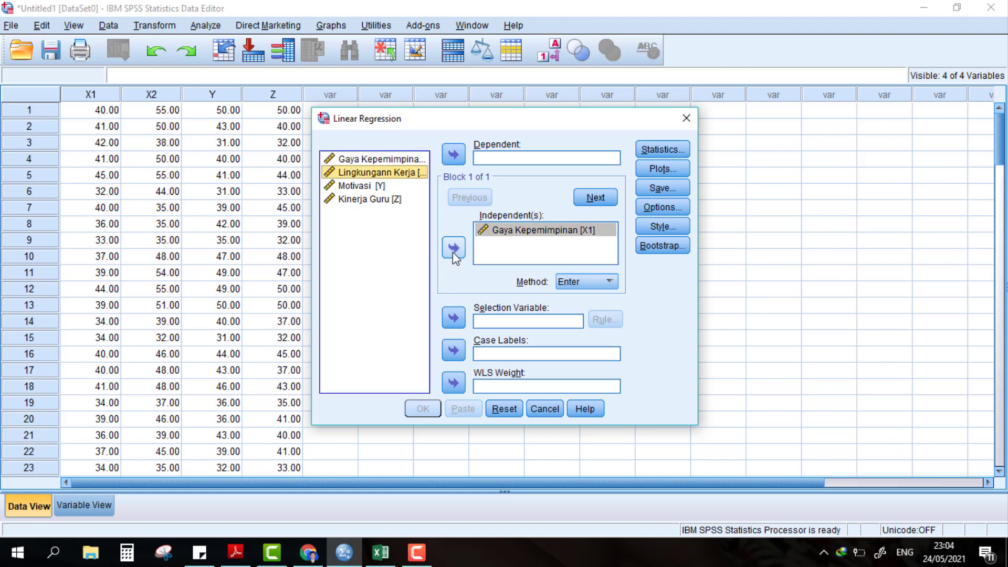
left_click(453, 250)
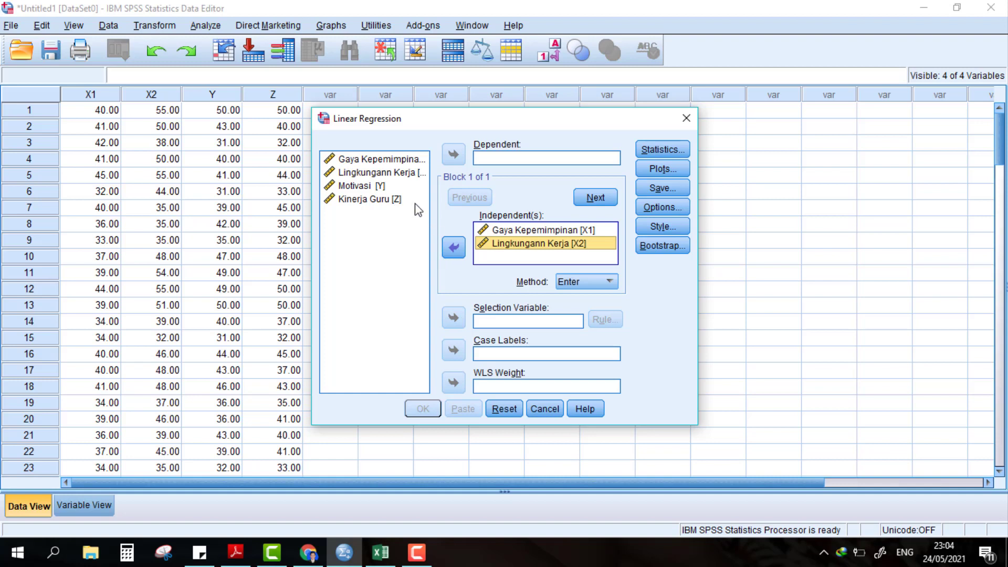
- Set Motivasi [Y] as the dependent variable, keep the Enter method, and run the regression
left_click(374, 187)
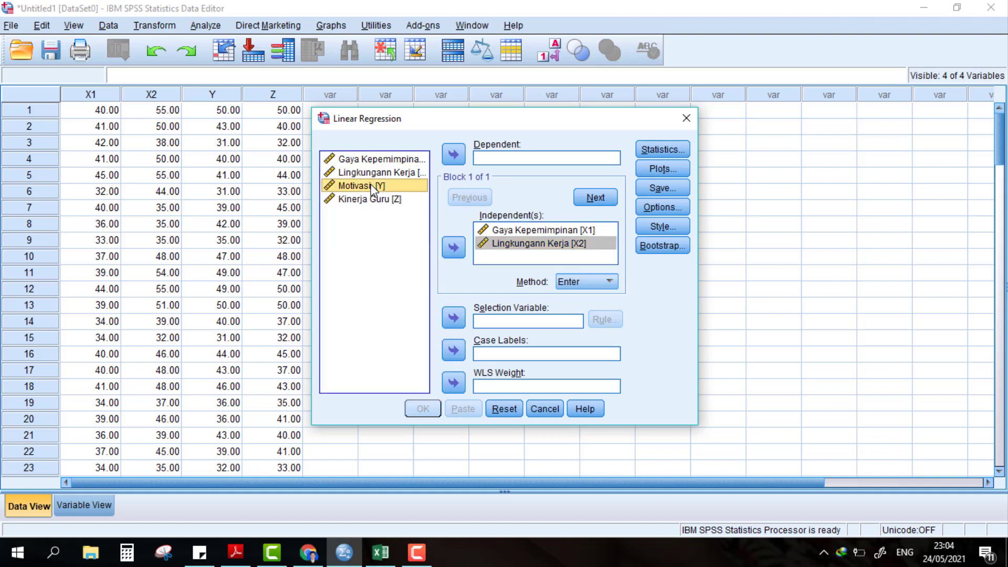
left_click(452, 158)
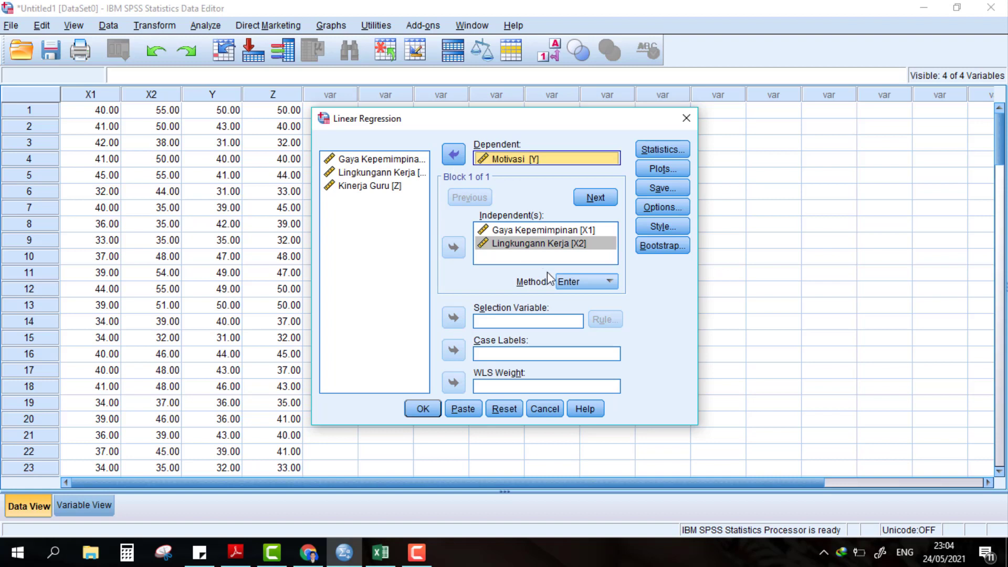
left_click(571, 283)
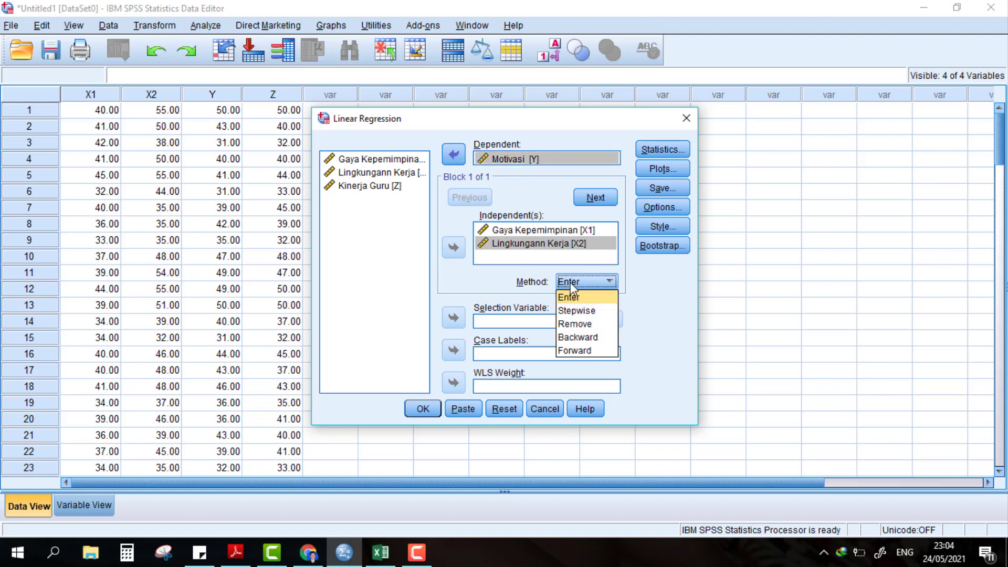
left_click(572, 298)
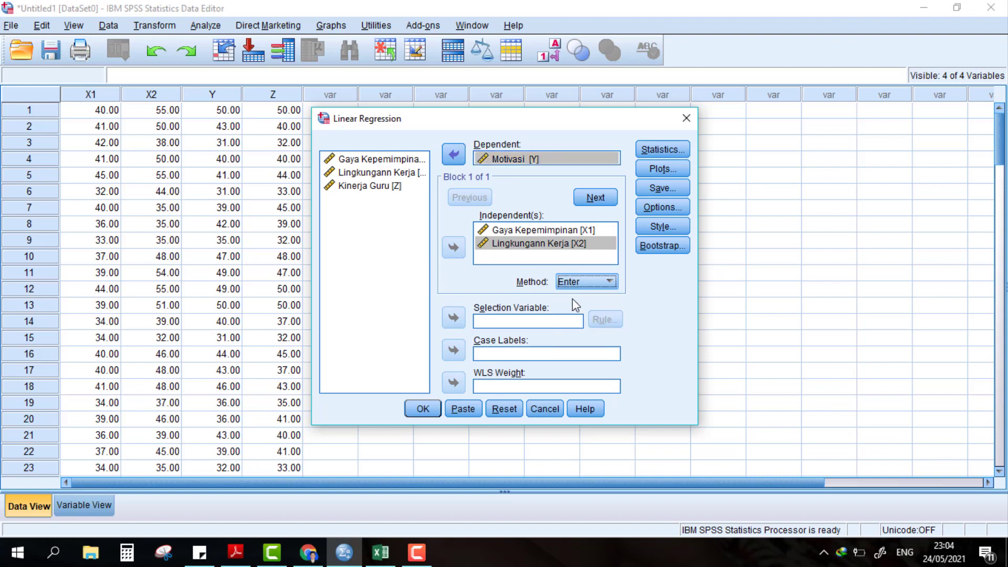
left_click(417, 412)
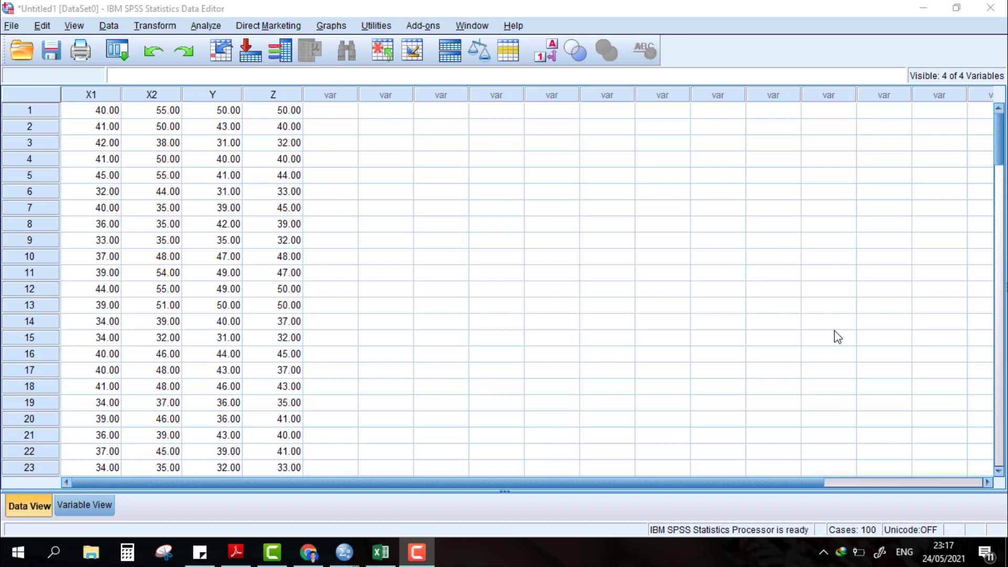
- Reset the linear regression setup and add Gaya Kepemimpinan [X1], Lingkungann Kerja [X2] and Motivasi [Y] as the independent variables
left_click(206, 28)
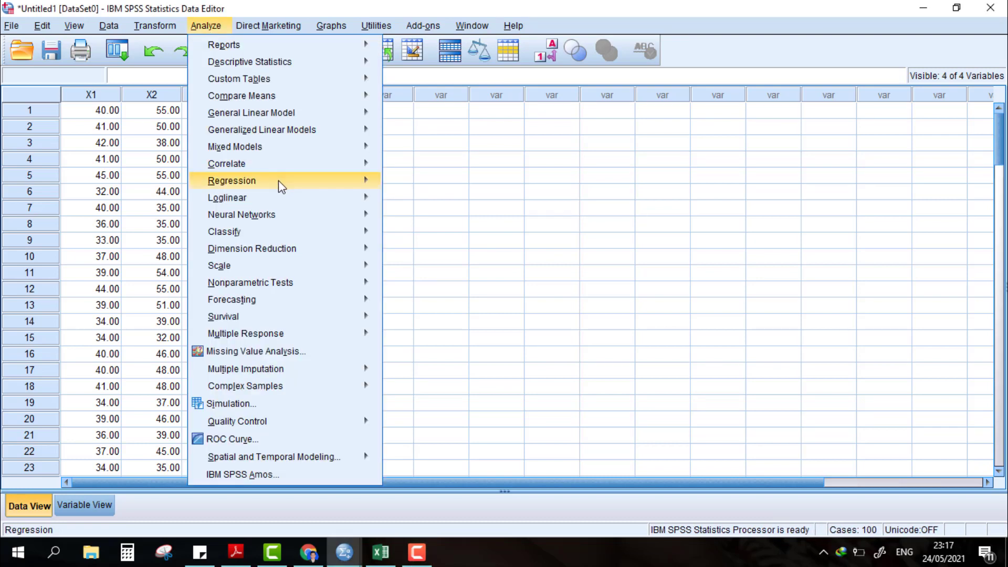
mouse_move(283, 188)
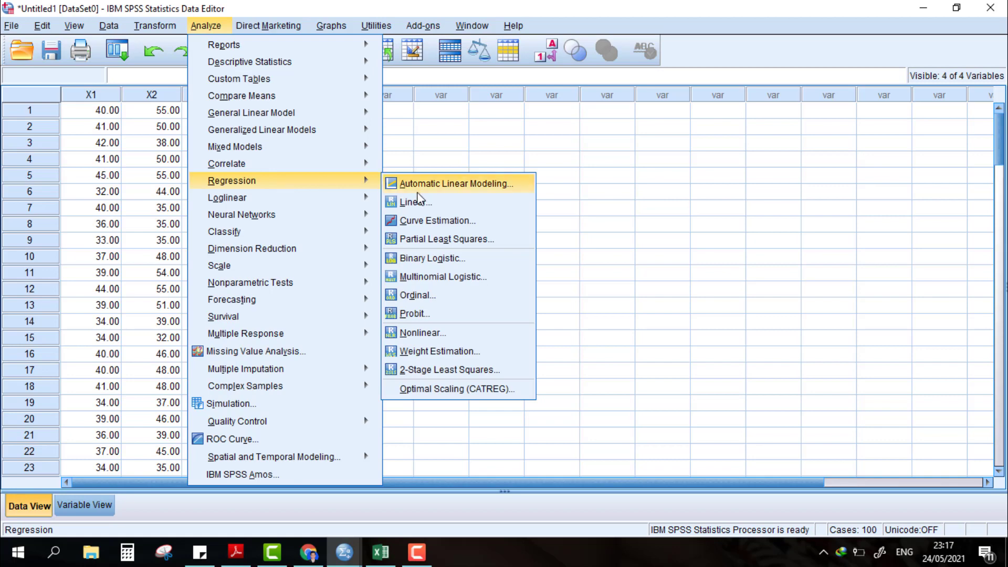
left_click(420, 203)
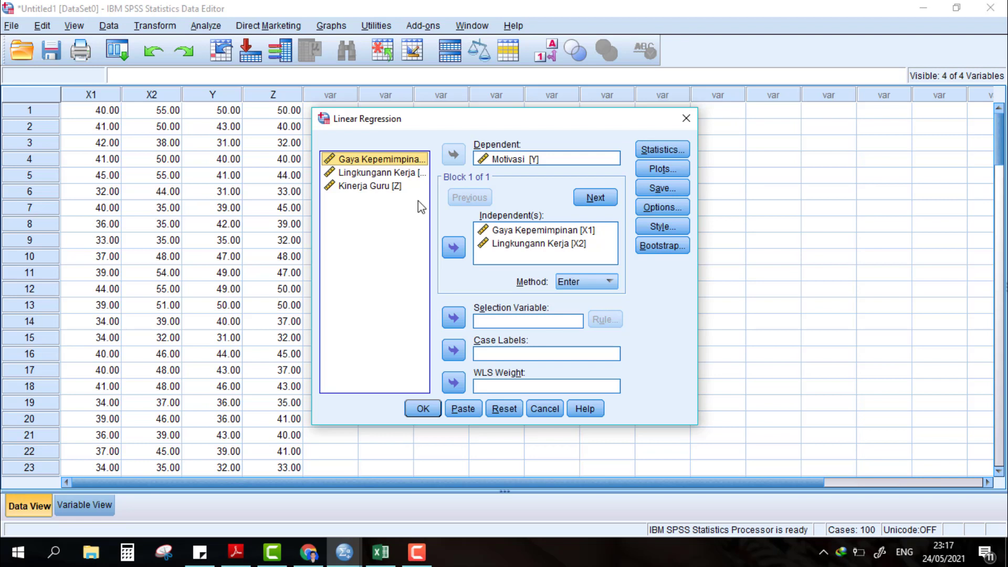
left_click(507, 411)
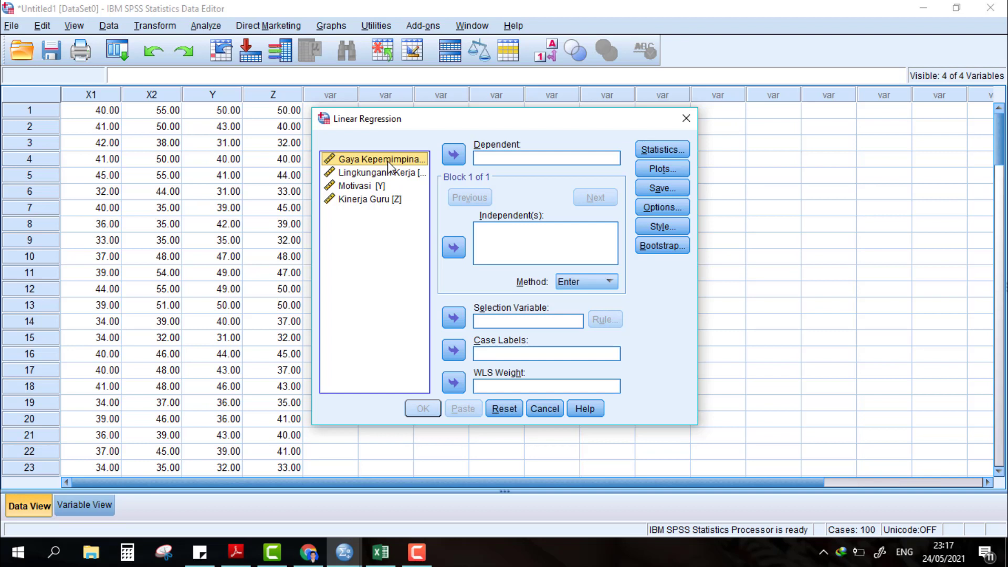
left_click(455, 249)
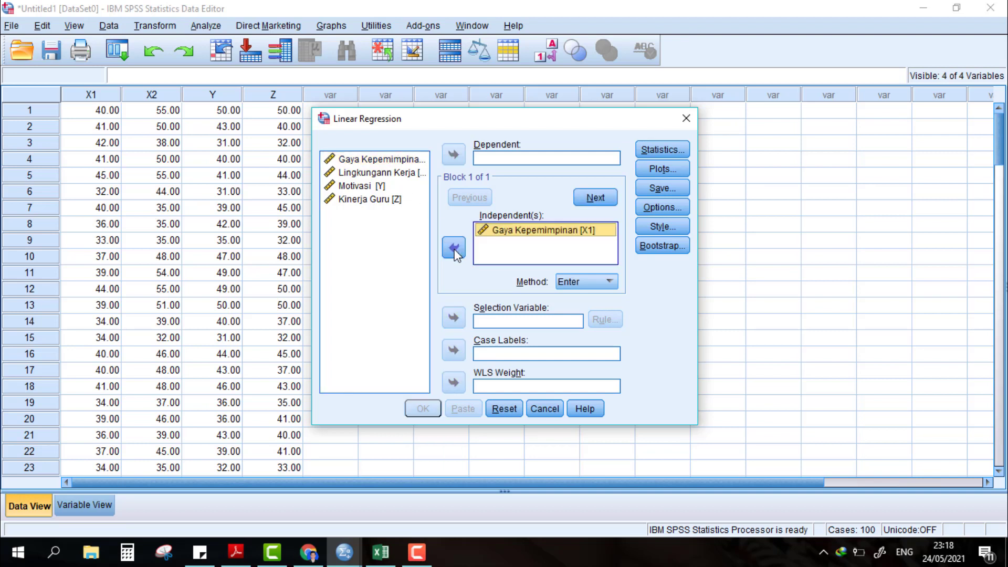
left_click(391, 175)
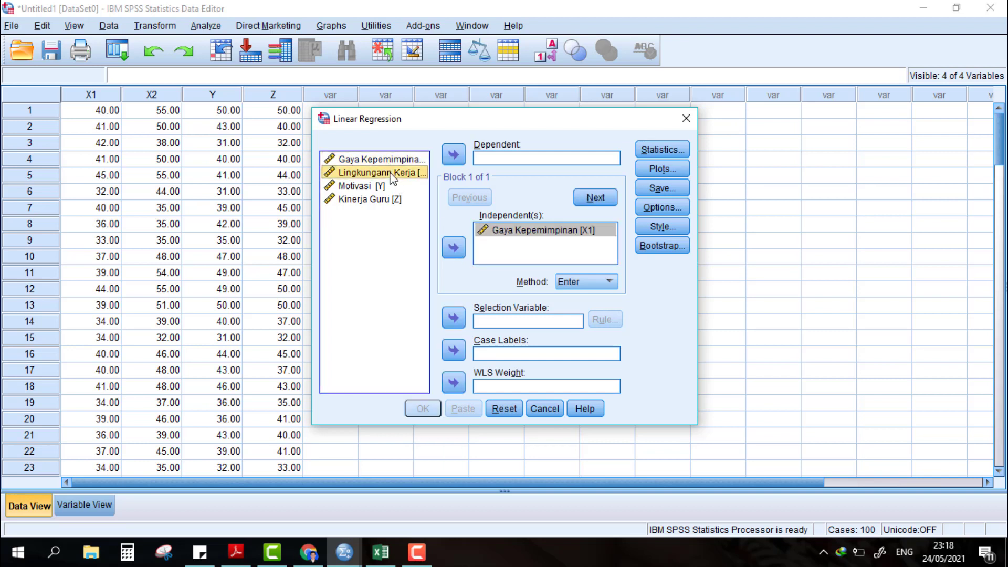
left_click(454, 249)
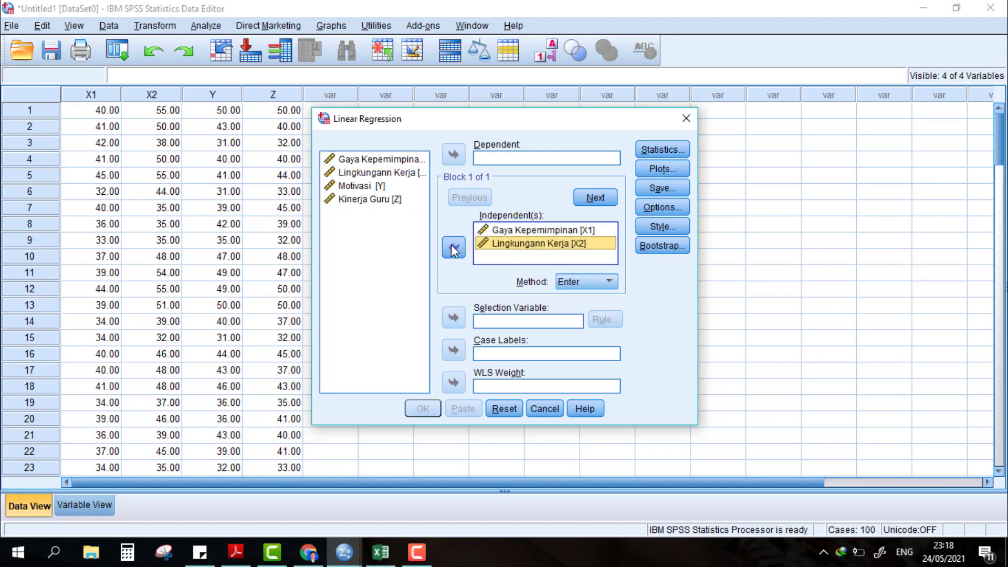
left_click(381, 191)
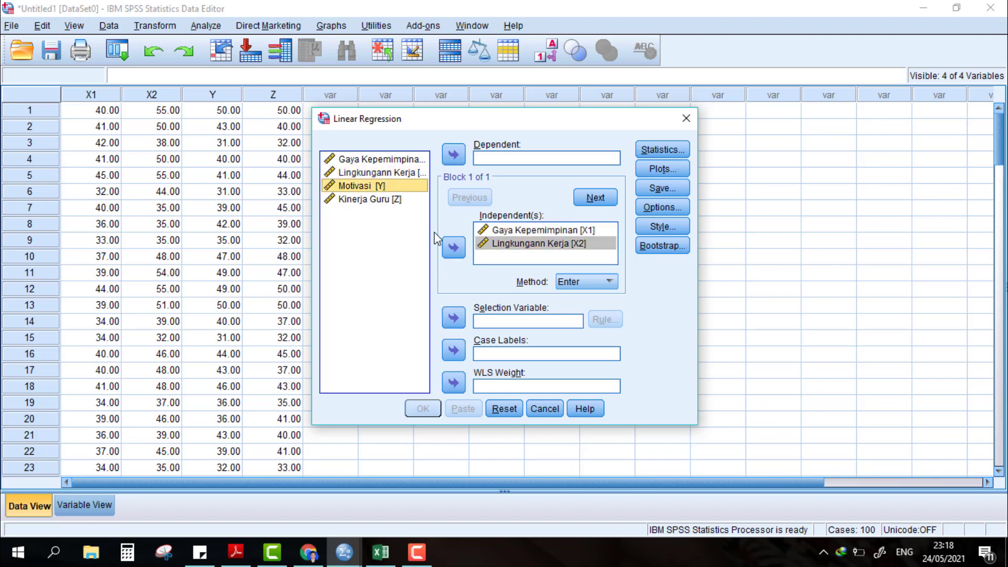
left_click(450, 248)
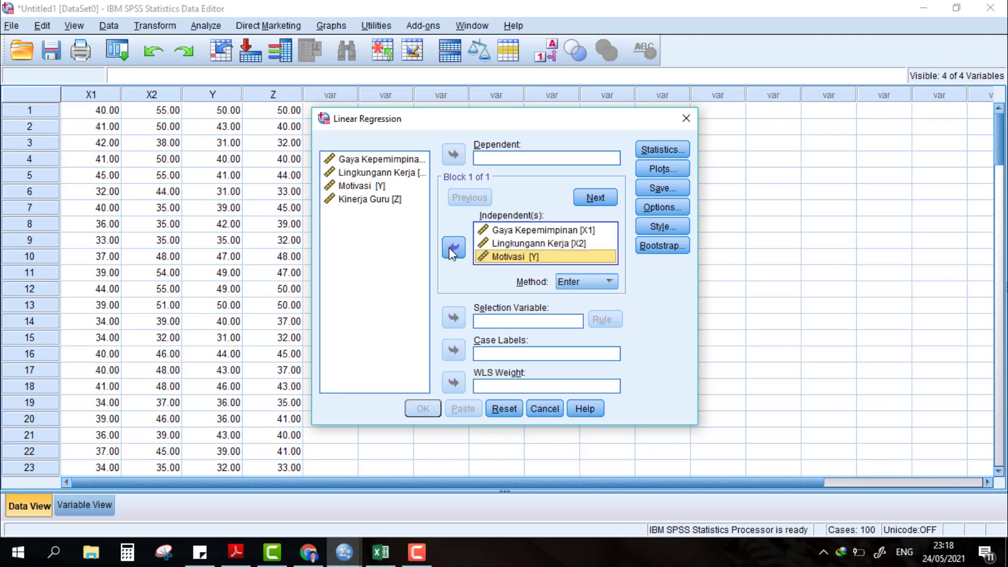
- Set Kinerja Guru [Z] as the dependent variable, keep the Enter method, and run the regression
left_click(382, 200)
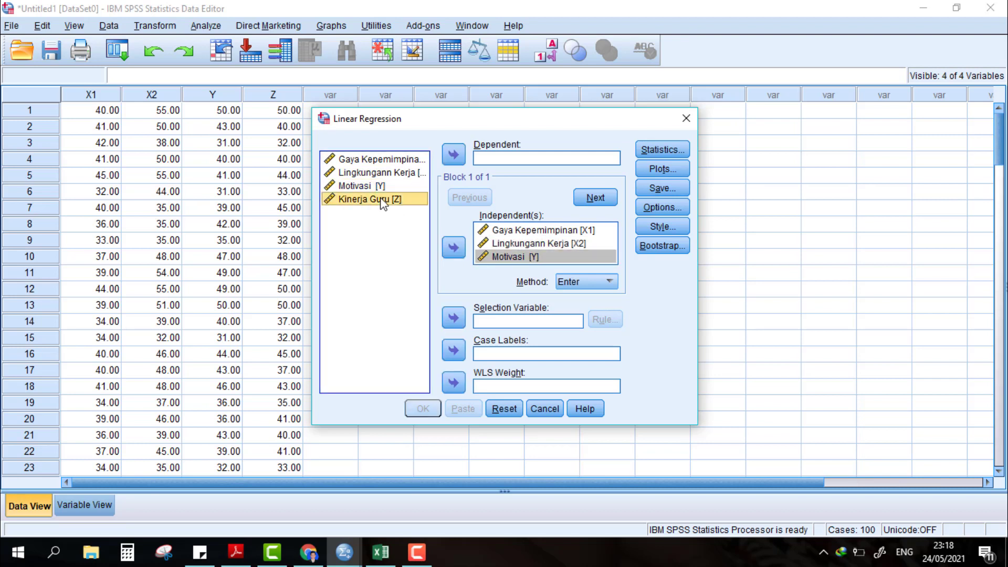
left_click(454, 155)
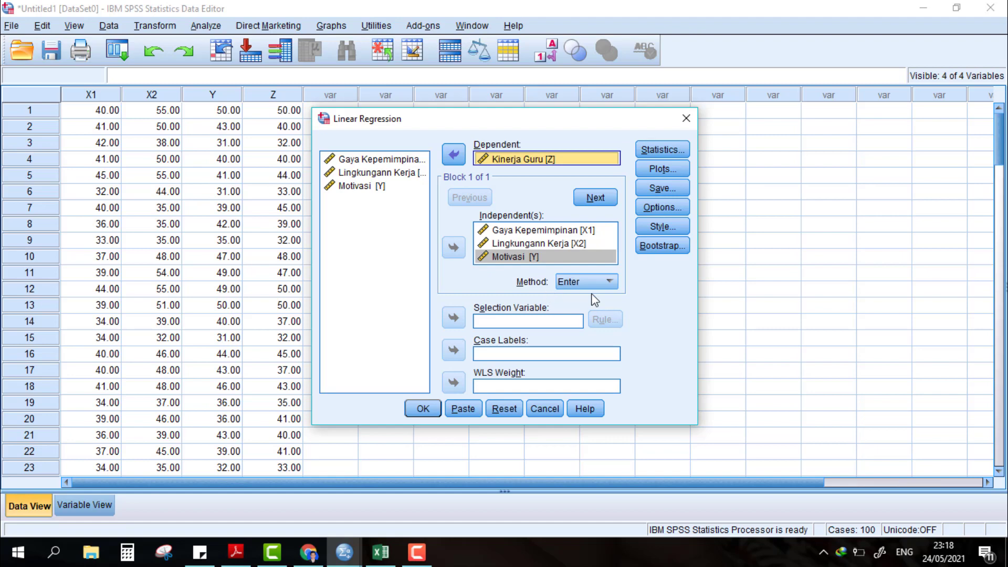
left_click(430, 415)
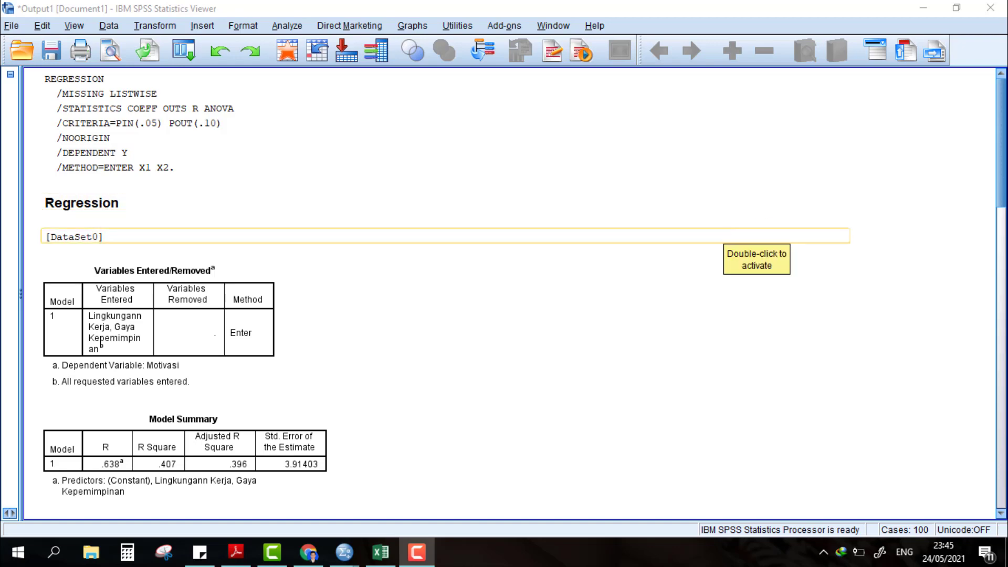
- Look through the output of both regressions, return to its beginning, and show the viewer side by side with the path analysis PDF
left_click_drag(1002, 190, 1003, 368)
left_click(111, 321)
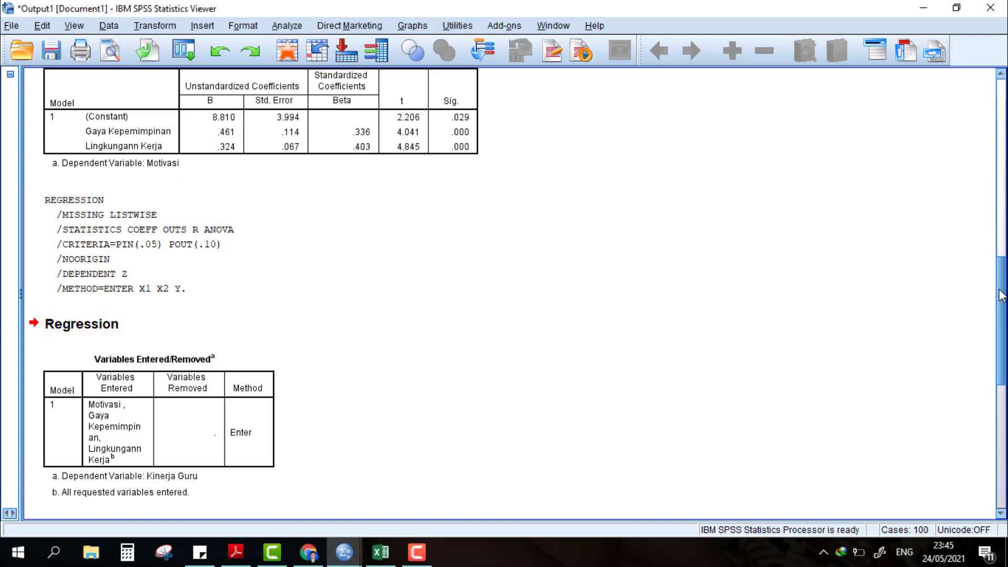
left_click_drag(1002, 291, 999, 115)
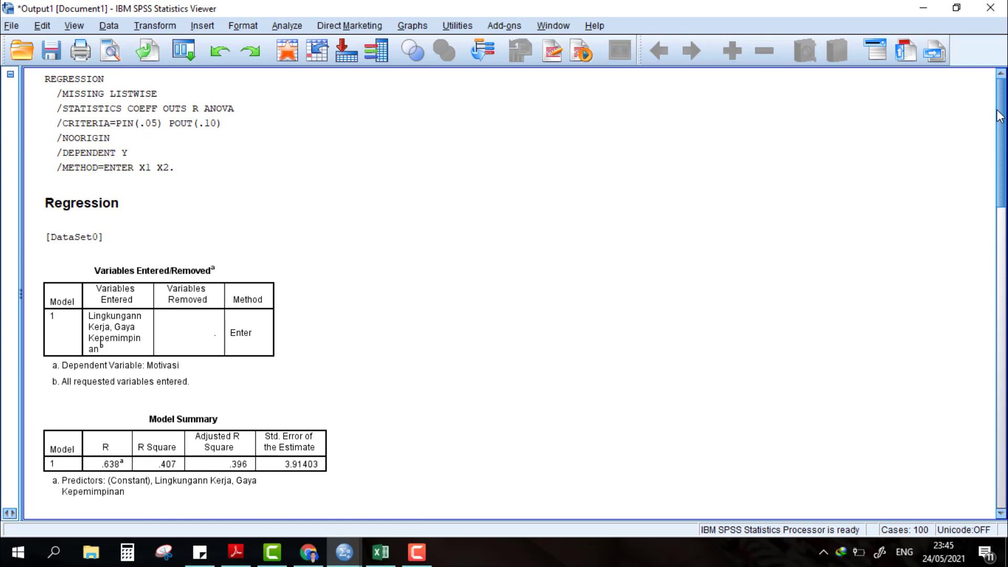
left_click(957, 9)
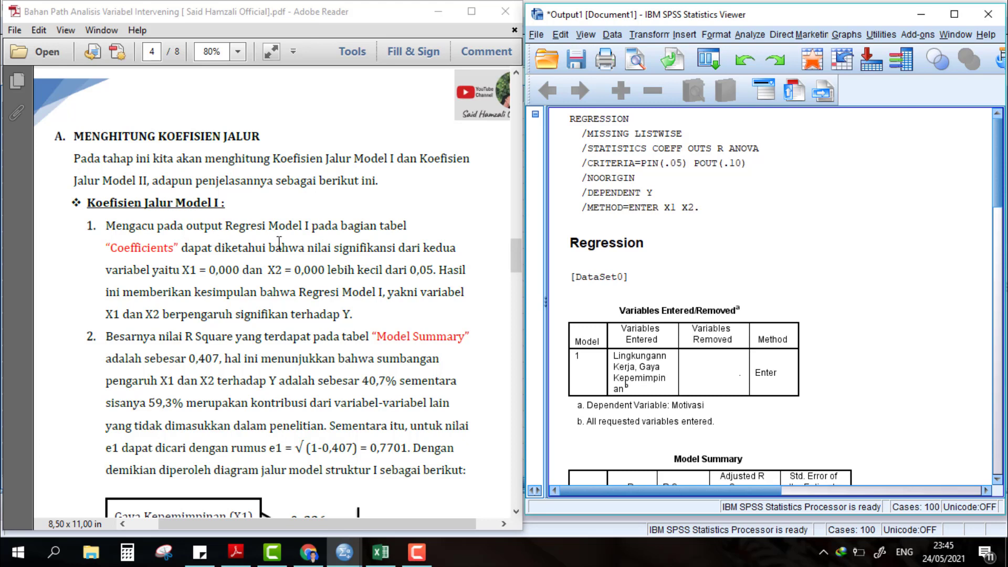
- Compare the significance values in the first regression's Coefficients table with the Koefisien Jalur Model I explanation in the PDF
left_click(981, 205)
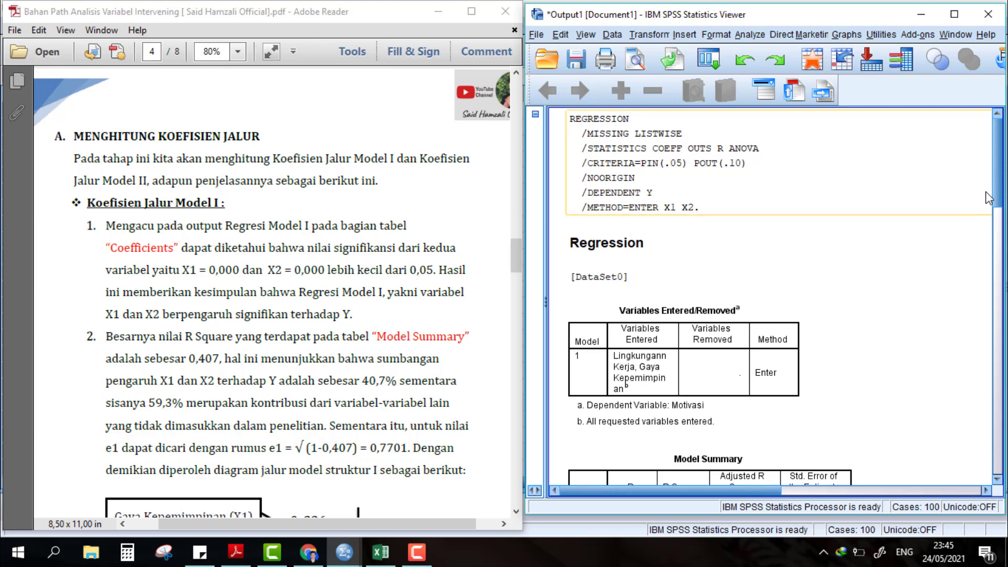
left_click_drag(998, 200, 1002, 302)
left_click_drag(777, 492, 785, 494)
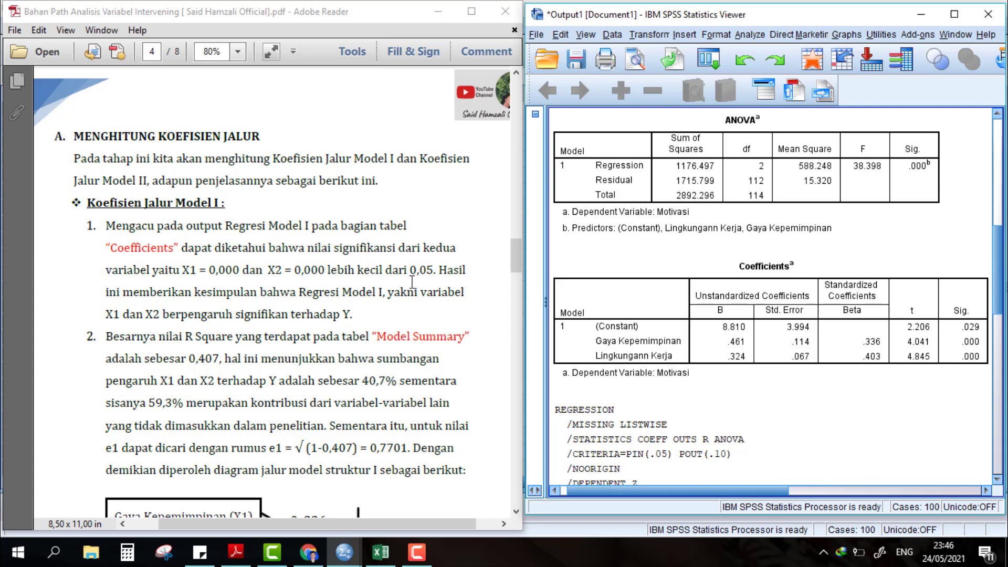
left_click(748, 342)
left_click_drag(518, 254, 517, 258)
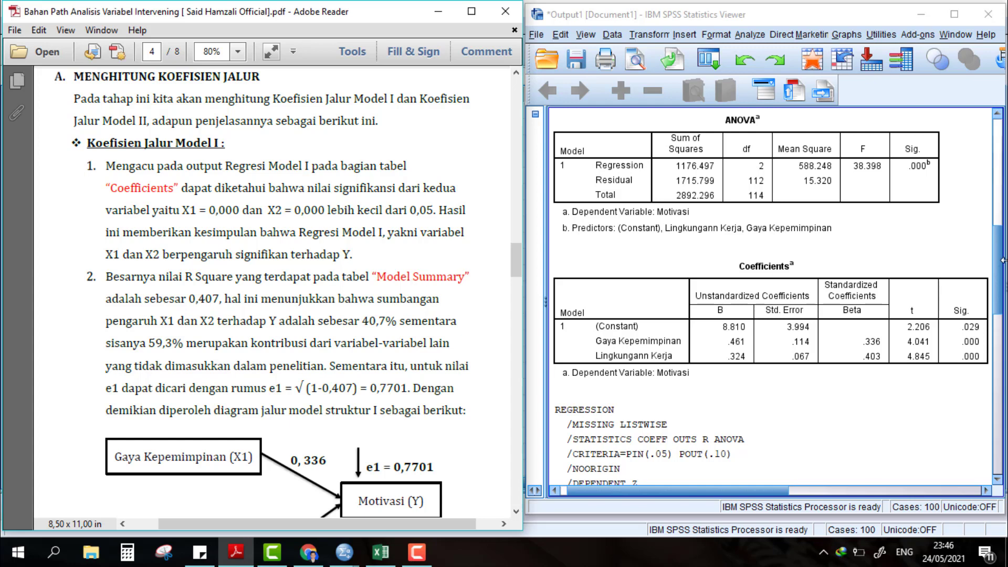
- Check the first regression's Model Summary R Square and Coefficients against the e1 formula and the Model I path diagram in the PDF
left_click_drag(1002, 270, 1002, 237)
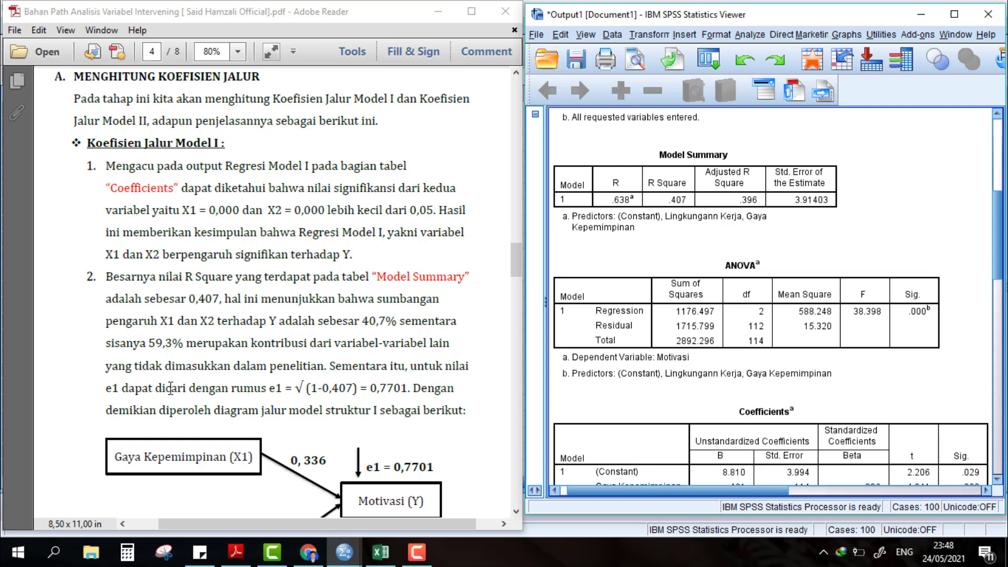
left_click_drag(515, 263, 516, 272)
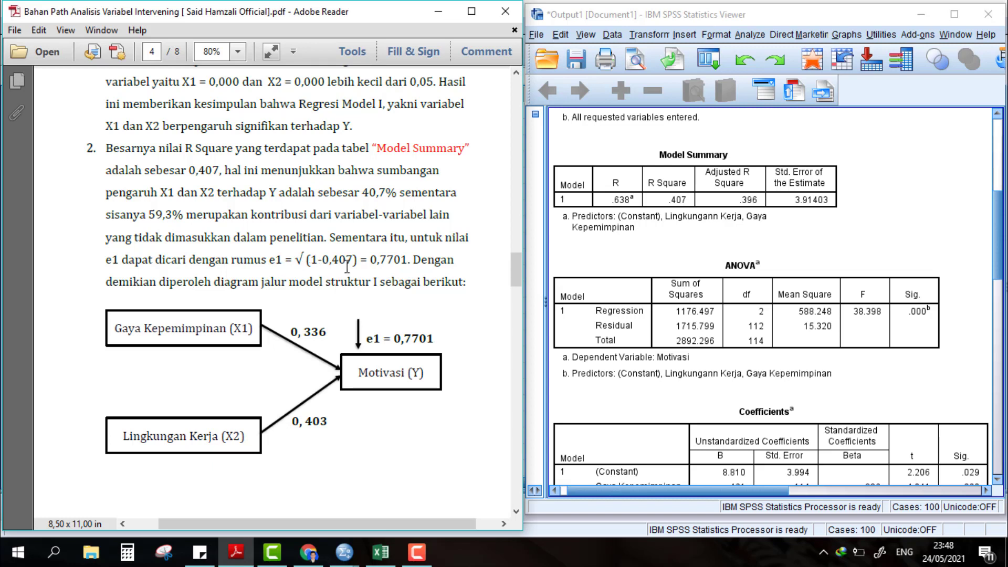
left_click(627, 222)
left_click_drag(999, 249, 1001, 265)
left_click(899, 374)
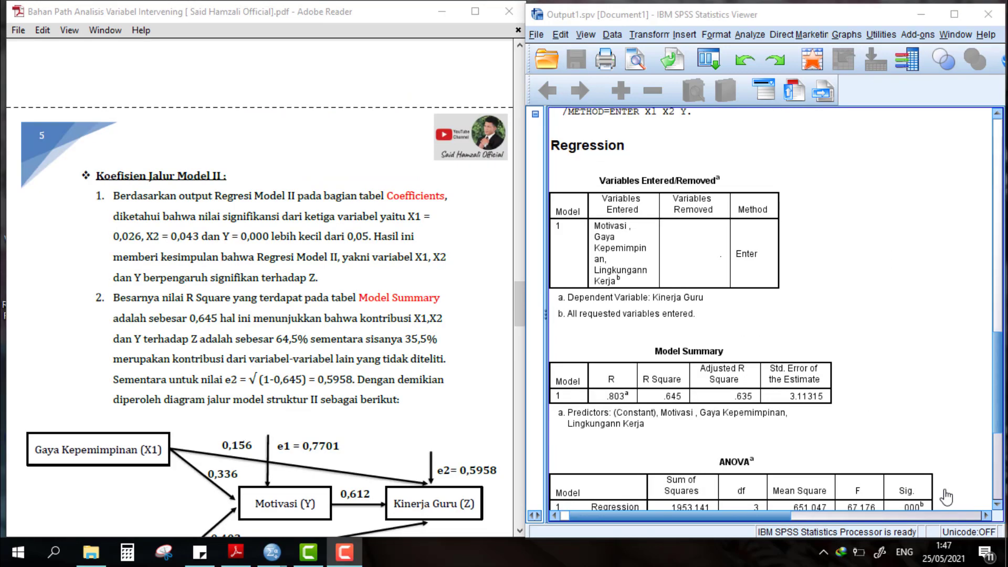
- Examine the second regression's output, with dependent variable Kinerja Guru, alongside the Koefisien Jalur Model II section of the PDF
left_click(596, 155)
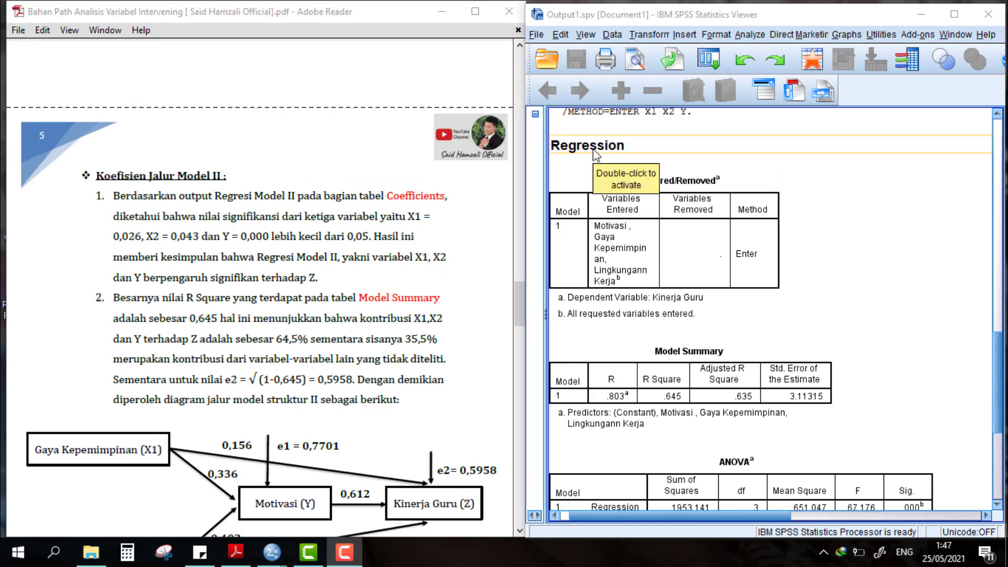